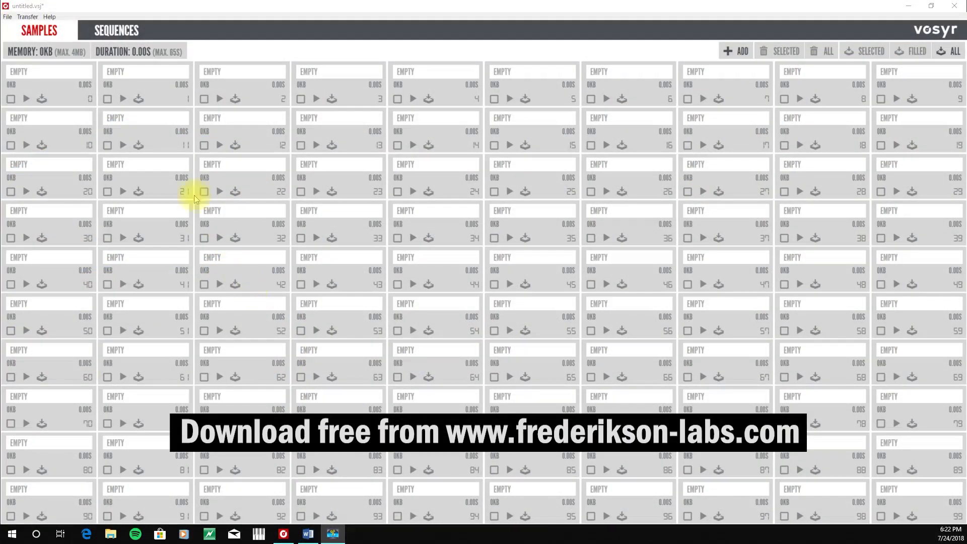
# - Save the project to the Desktop under the name 'VolcaSample_SoundSet' with Save Project As
pyautogui.click(7, 16)
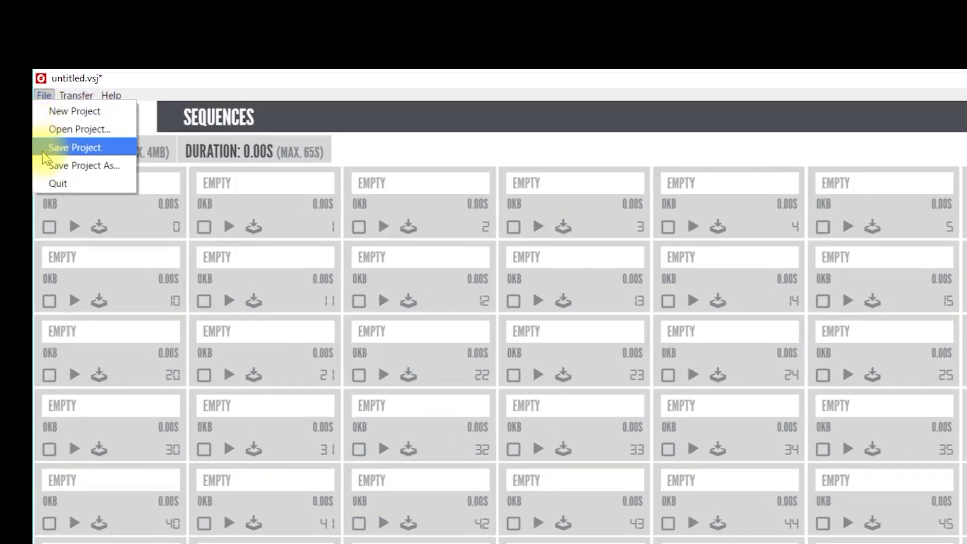
pyautogui.moveTo(68, 97)
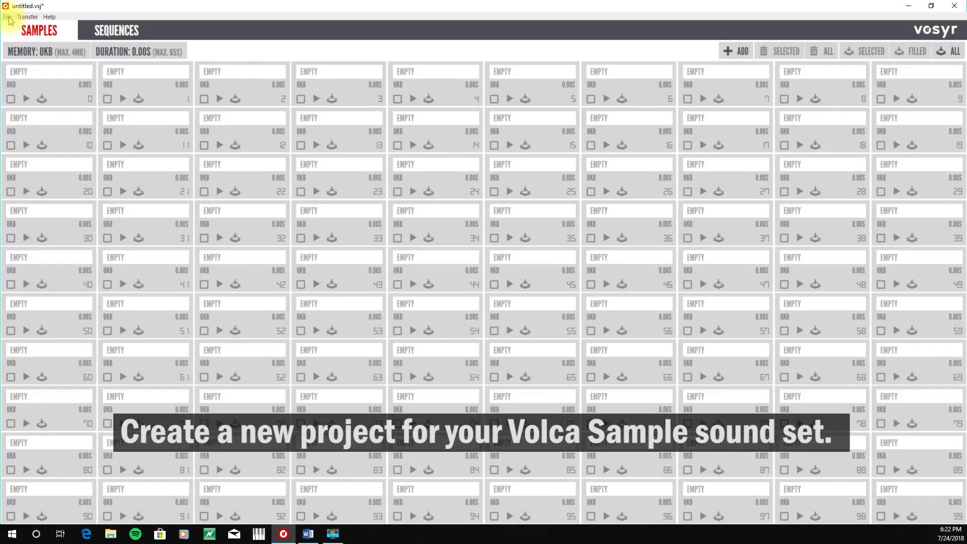
pyautogui.click(8, 17)
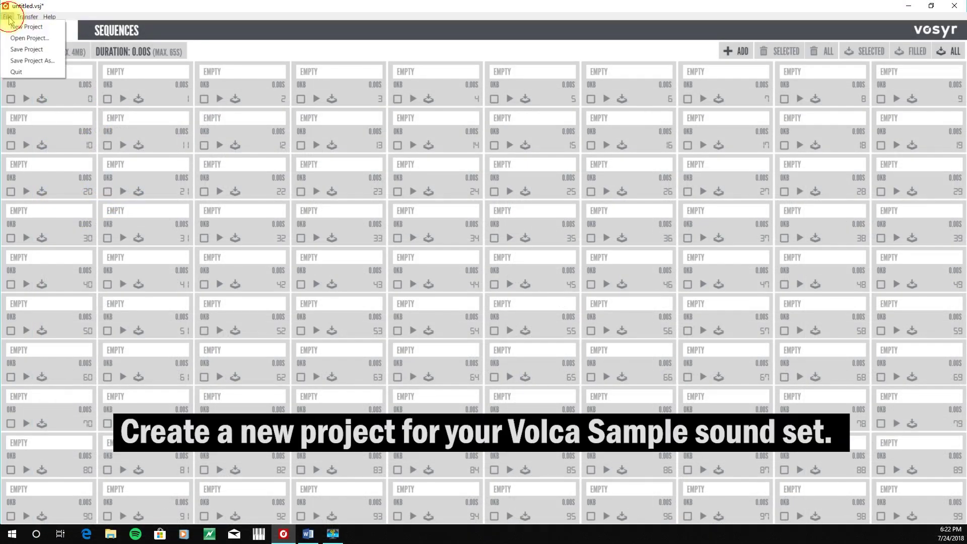
pyautogui.click(38, 62)
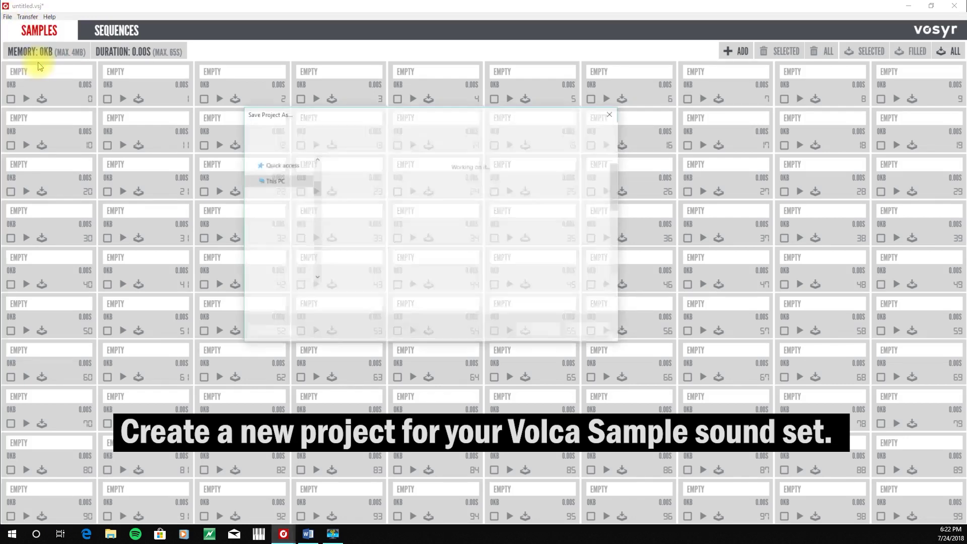
pyautogui.write('VolcaSample_Soun')
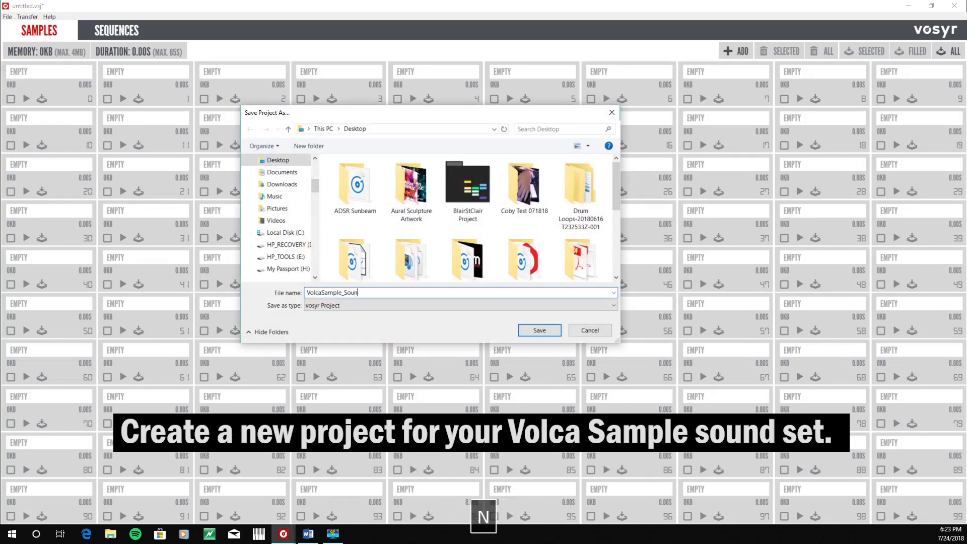
pyautogui.write('dSet')
pyautogui.click(539, 330)
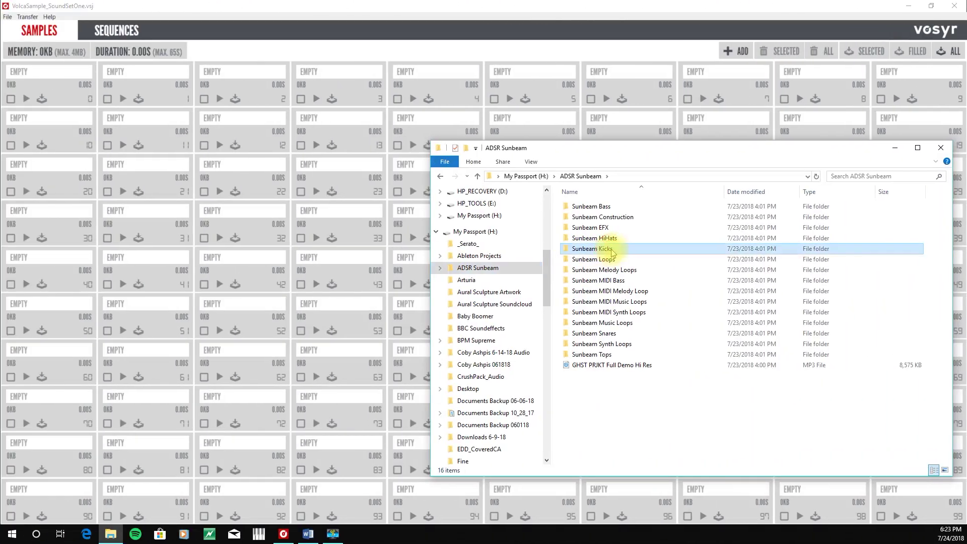
# - From the Sunbeam Kicks folder, drag GP_Kick_01–20 into vosyr sample slots 0–19
pyautogui.doubleClick(599, 249)
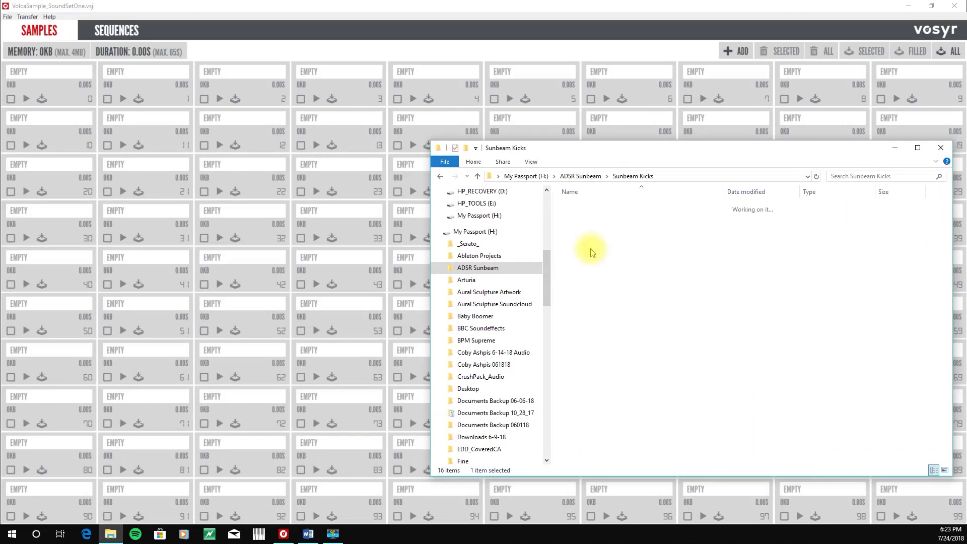
pyautogui.moveTo(566, 207); pyautogui.dragTo(65, 85)
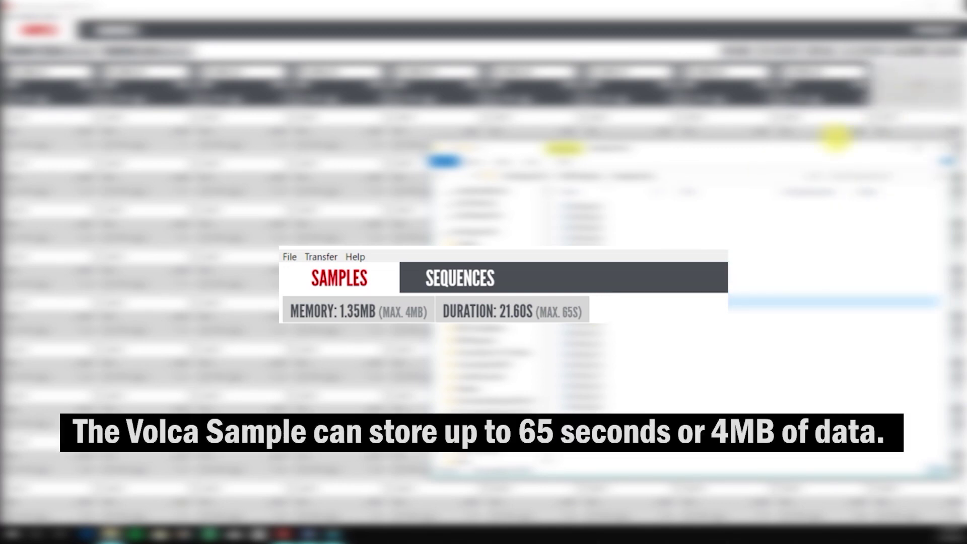
pyautogui.moveTo(882, 118); pyautogui.dragTo(883, 117)
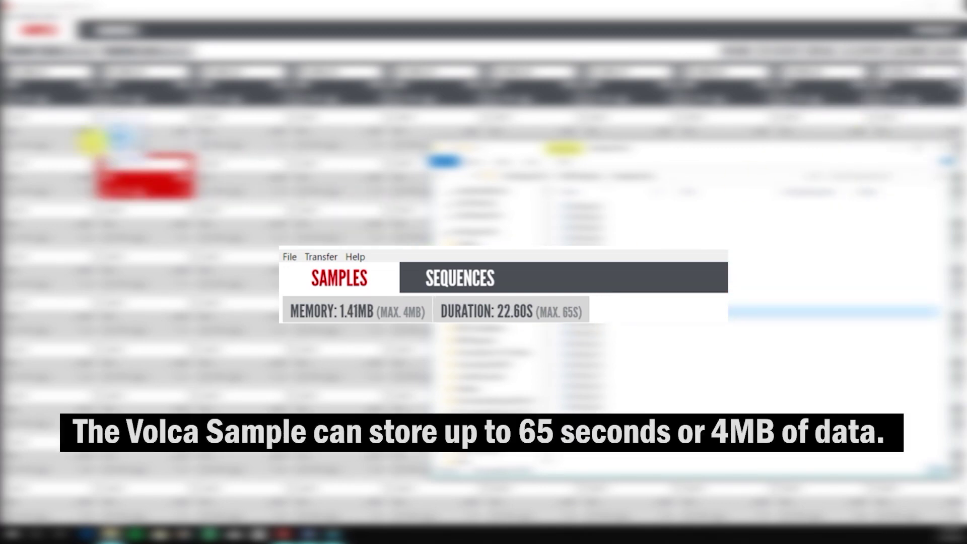
pyautogui.moveTo(91, 142); pyautogui.dragTo(88, 140)
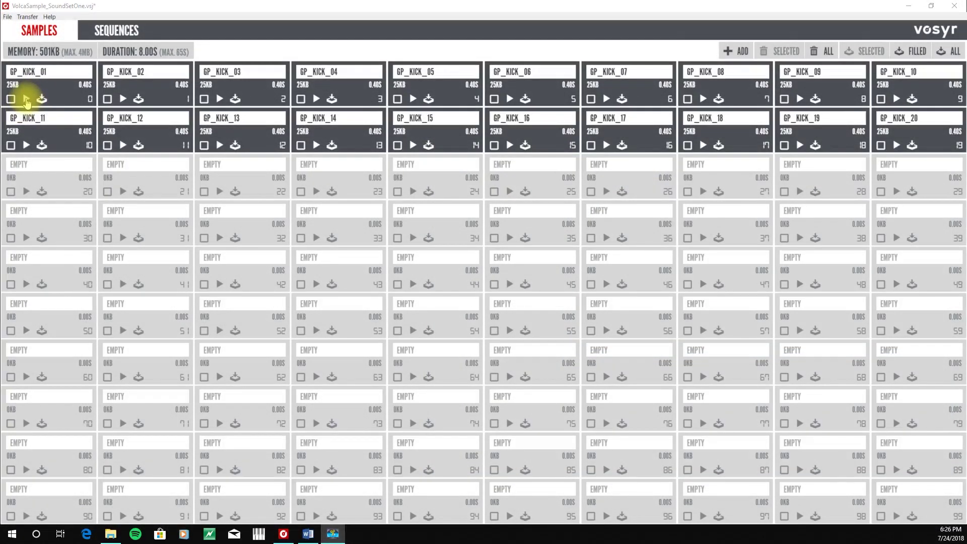
# - Audition GP_KICK_01 in slot 0 and bring up its Transfer dialog
pyautogui.click(27, 99)
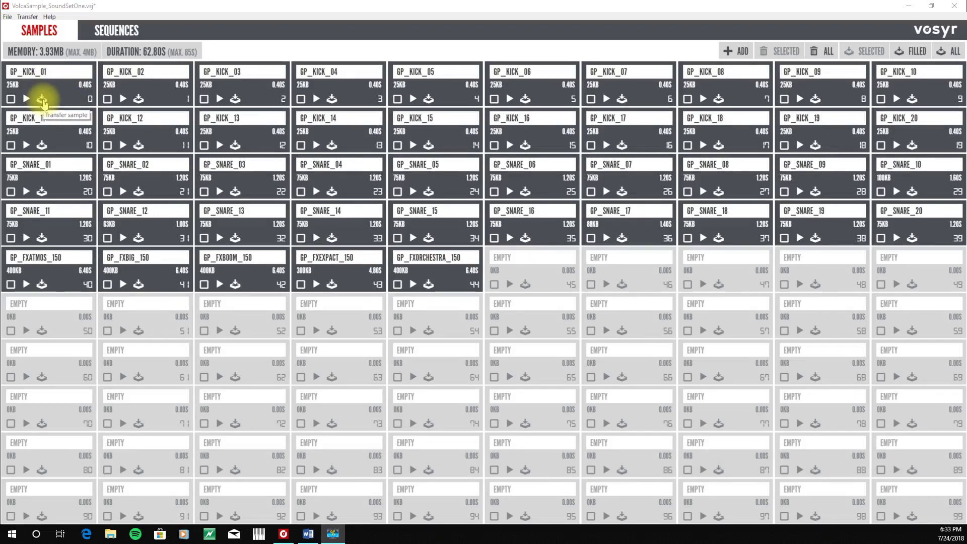
pyautogui.click(43, 100)
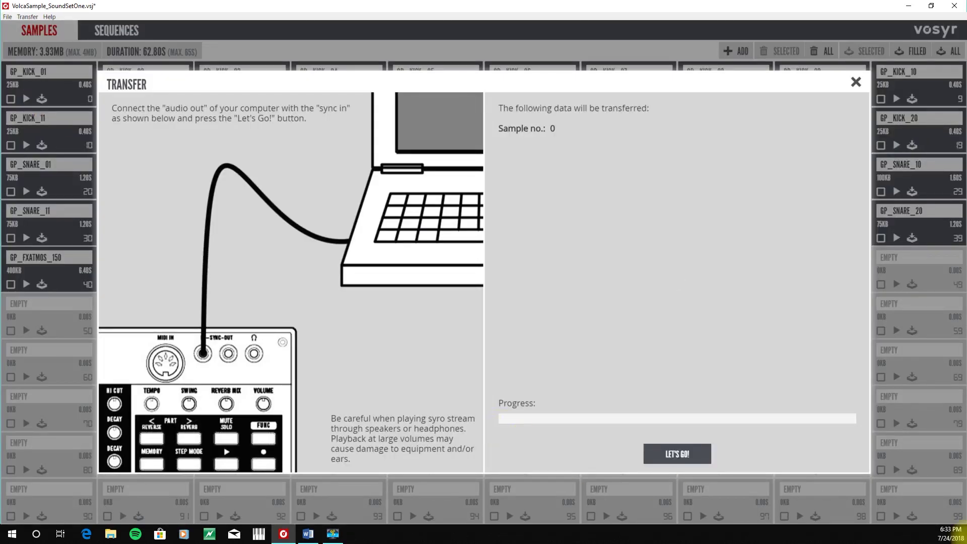
# - Transfer slot 0's GP_KICK_01 to the Volca Sample, then close the Transfer window
pyautogui.click(696, 454)
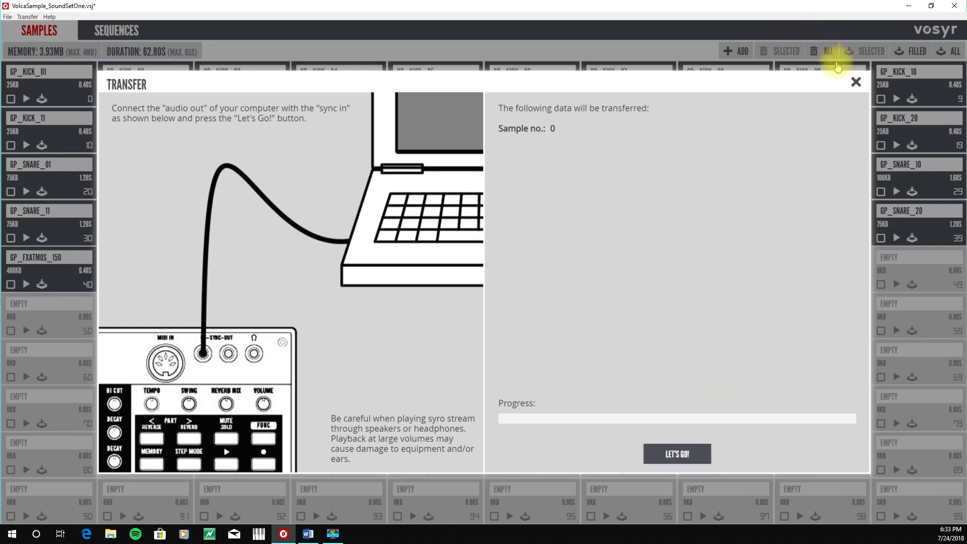
pyautogui.click(856, 82)
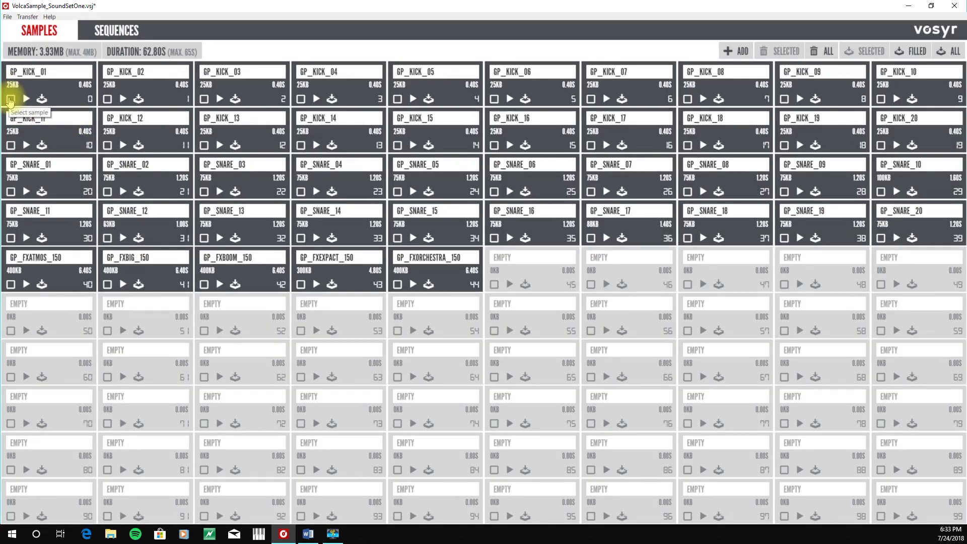
# - Select slots 0–4 (GP_KICK_01 to GP_KICK_05) and transfer them together to the Volca
pyautogui.click(11, 98)
pyautogui.click(107, 99)
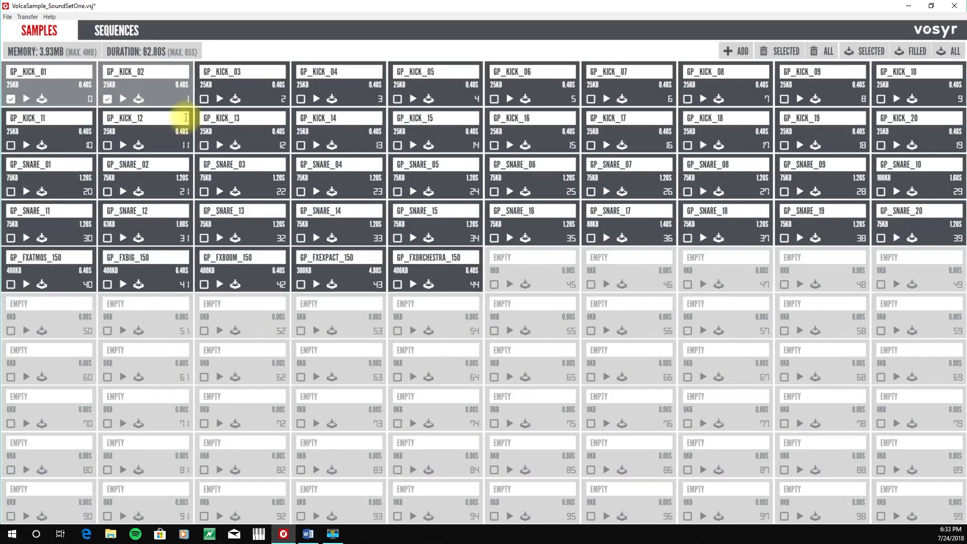
pyautogui.click(204, 98)
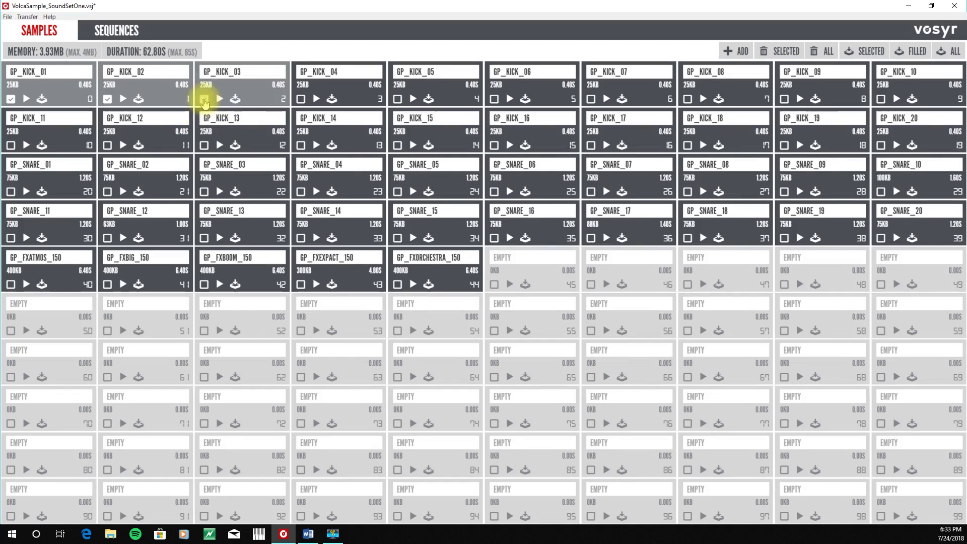
pyautogui.click(301, 100)
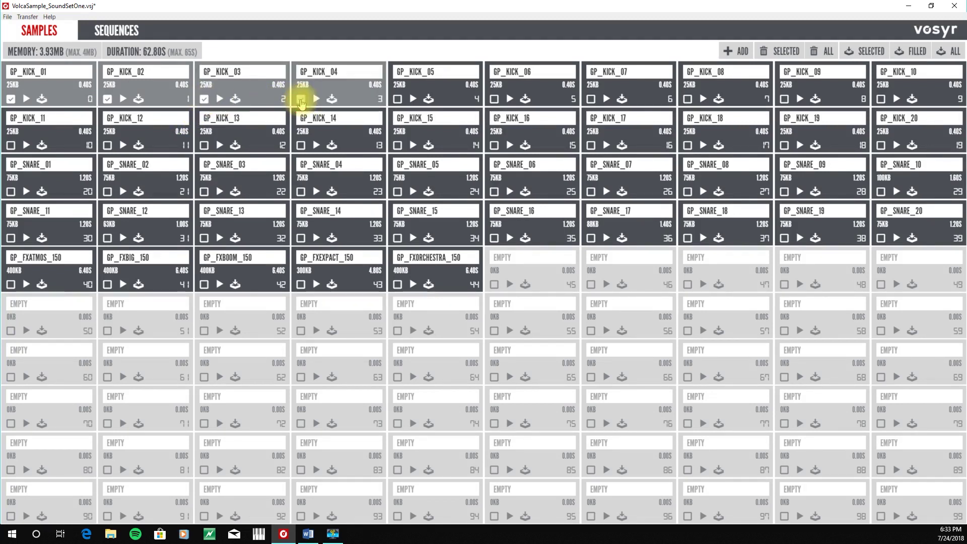
pyautogui.click(398, 99)
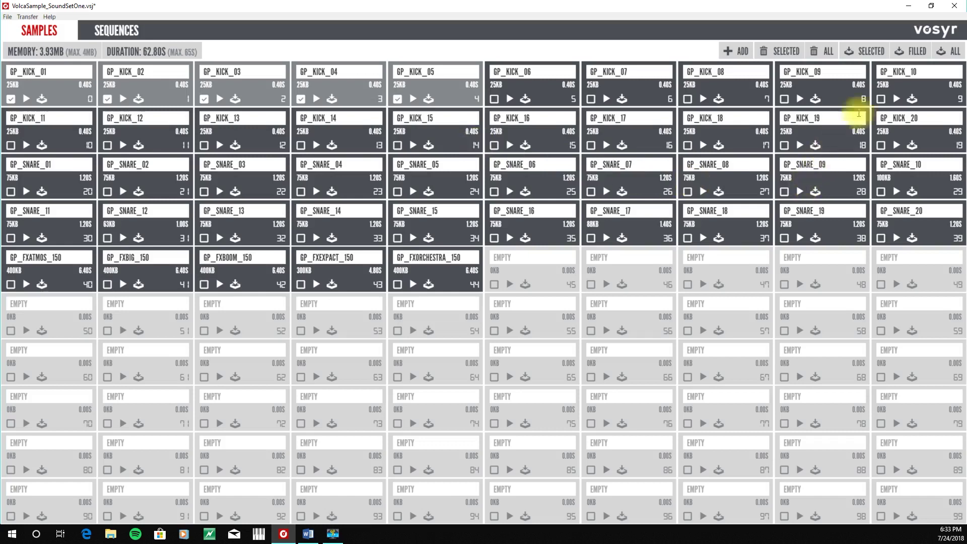
pyautogui.click(865, 52)
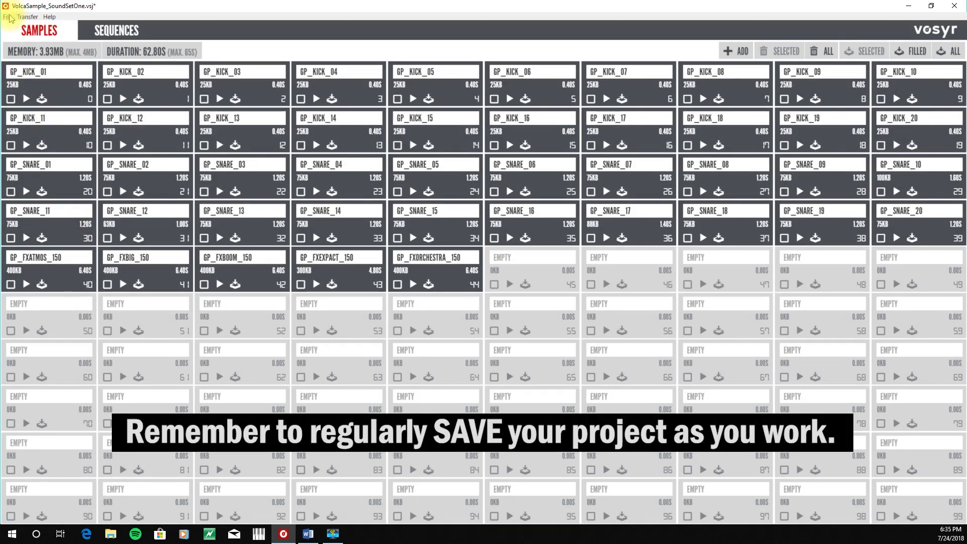
# - Save the project, then switch to the Sequences page for sequence S1
pyautogui.click(7, 17)
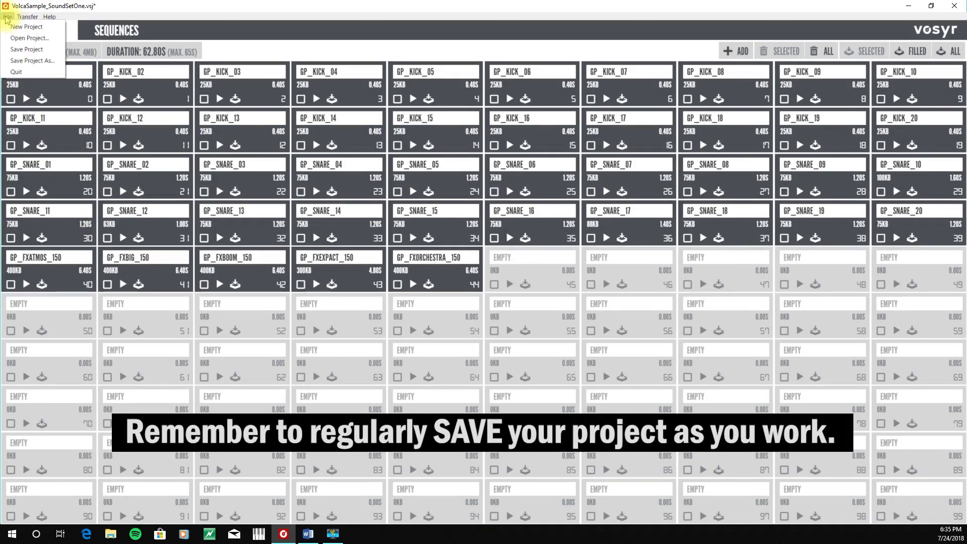
pyautogui.click(31, 52)
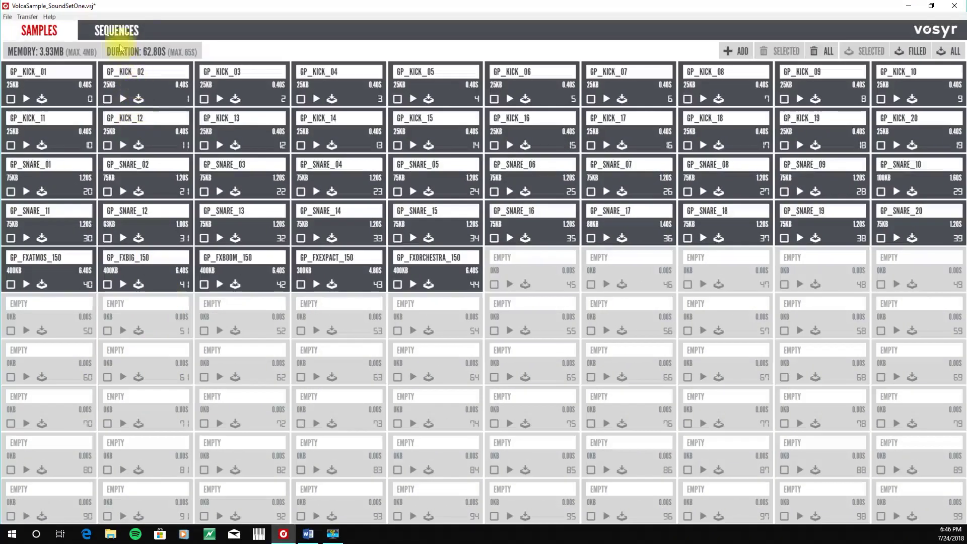
pyautogui.click(117, 31)
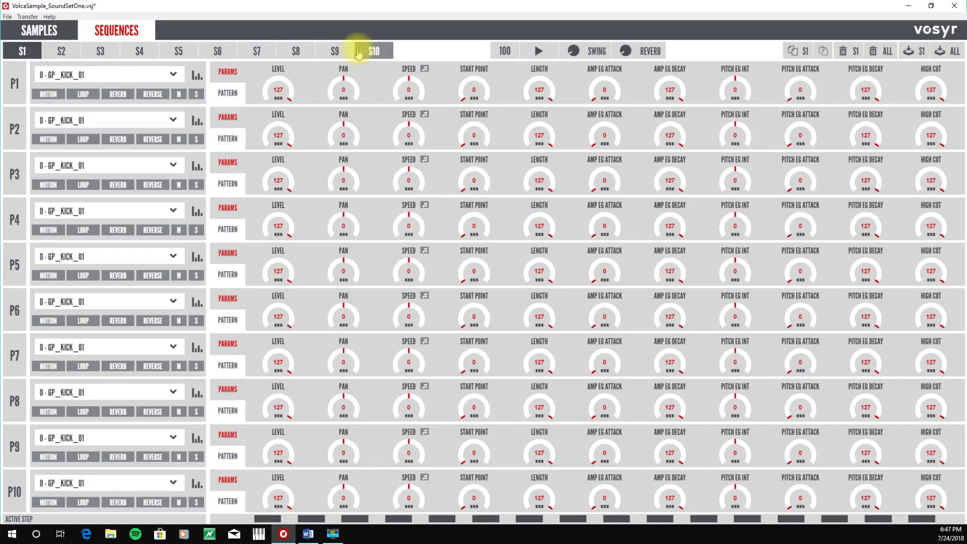
# - Show P1's 16-step pattern, keep 0 - GP_KICK_01 as its sample, and check its waveform preview
pyautogui.click(232, 94)
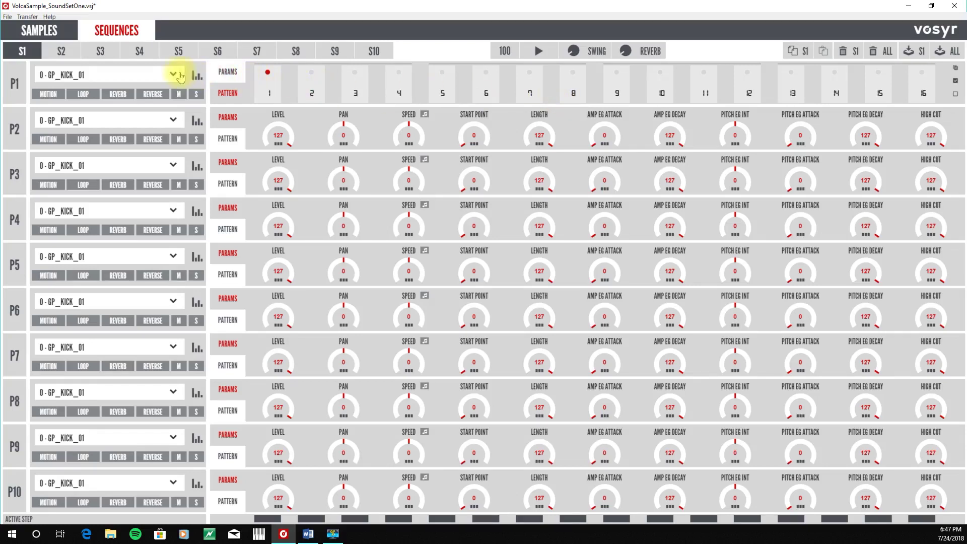
pyautogui.click(173, 76)
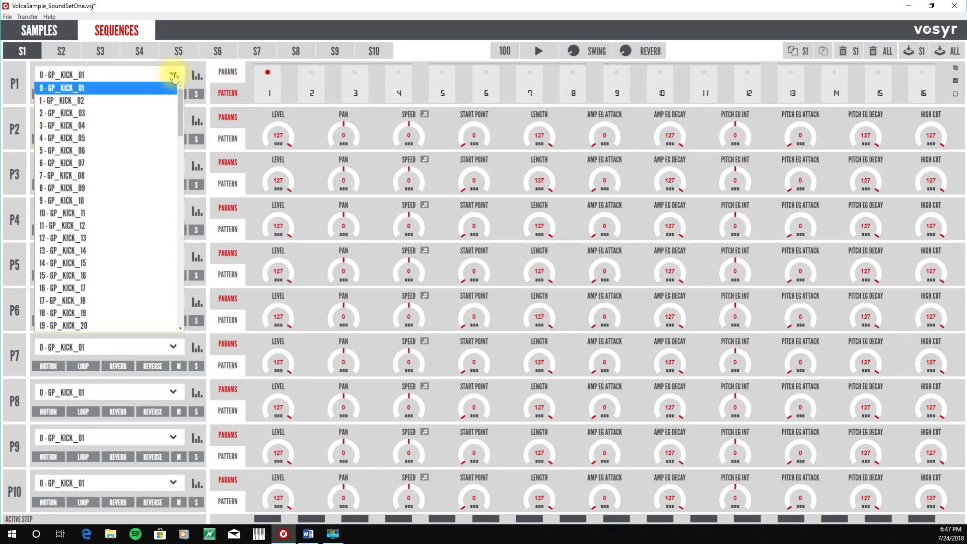
pyautogui.moveTo(183, 105); pyautogui.dragTo(184, 81)
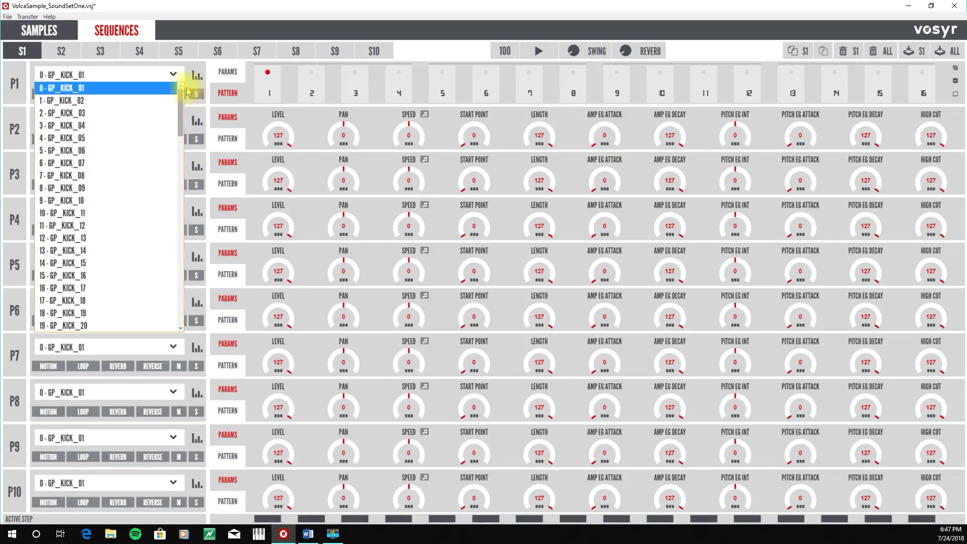
pyautogui.click(172, 73)
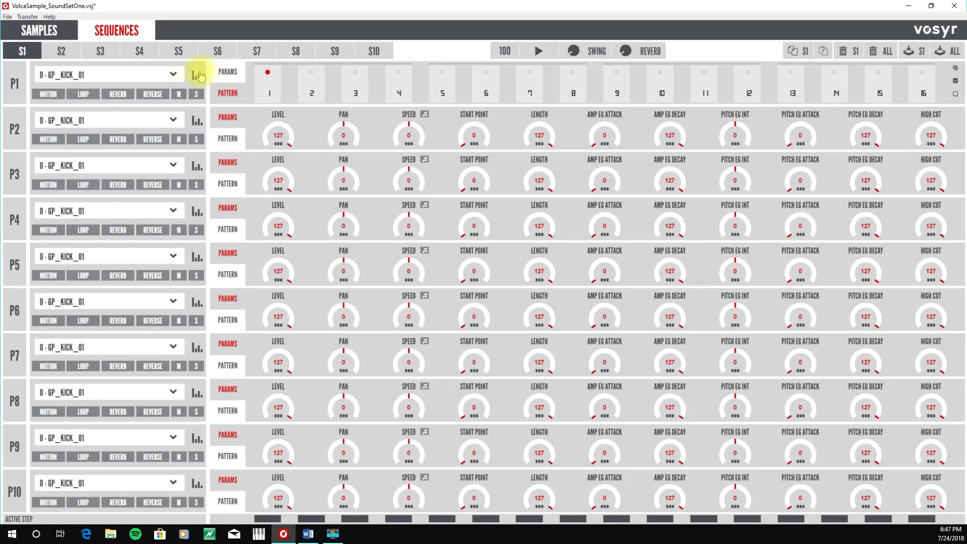
pyautogui.click(197, 77)
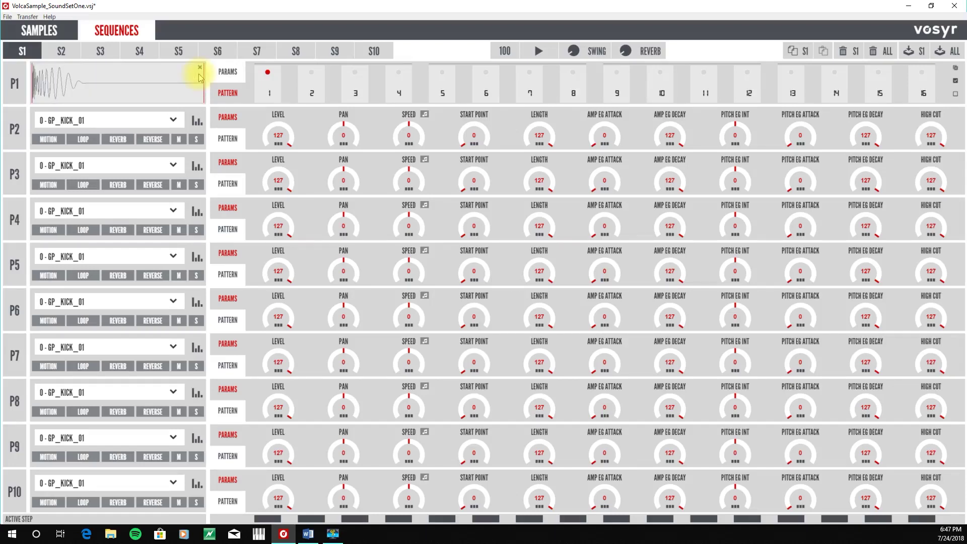
pyautogui.click(200, 71)
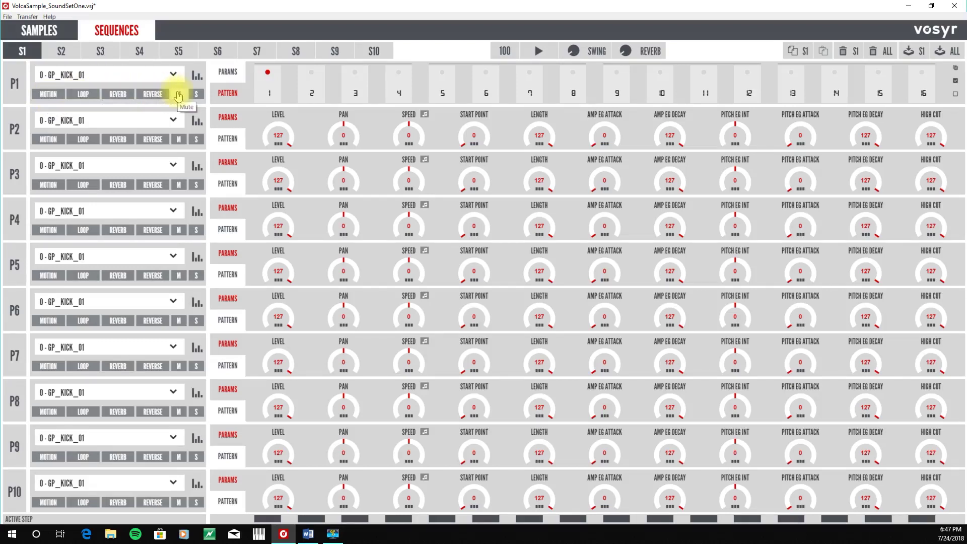
# - Trigger P1 on steps 1, 9 and 15, start playback, and lower P1's pitch EG int to -28
pyautogui.click(264, 80)
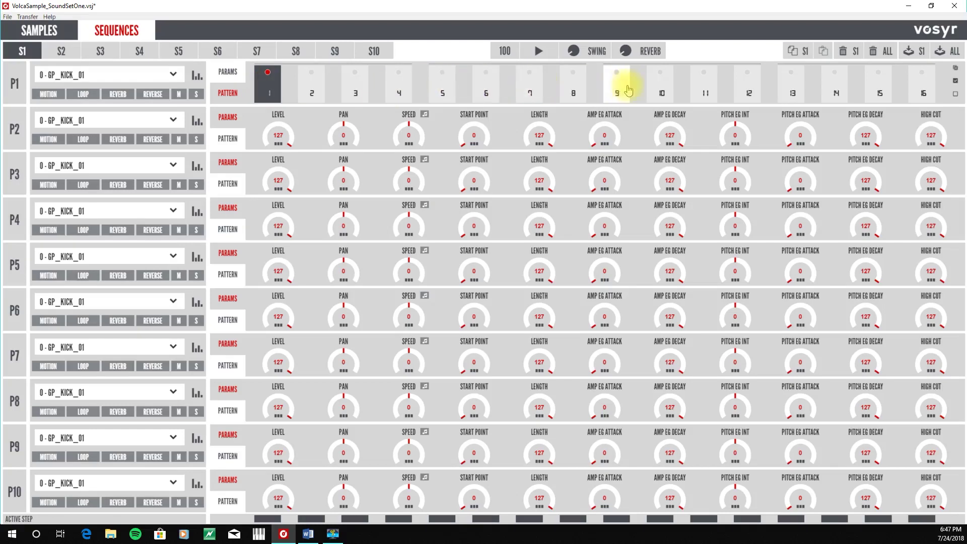
pyautogui.click(615, 90)
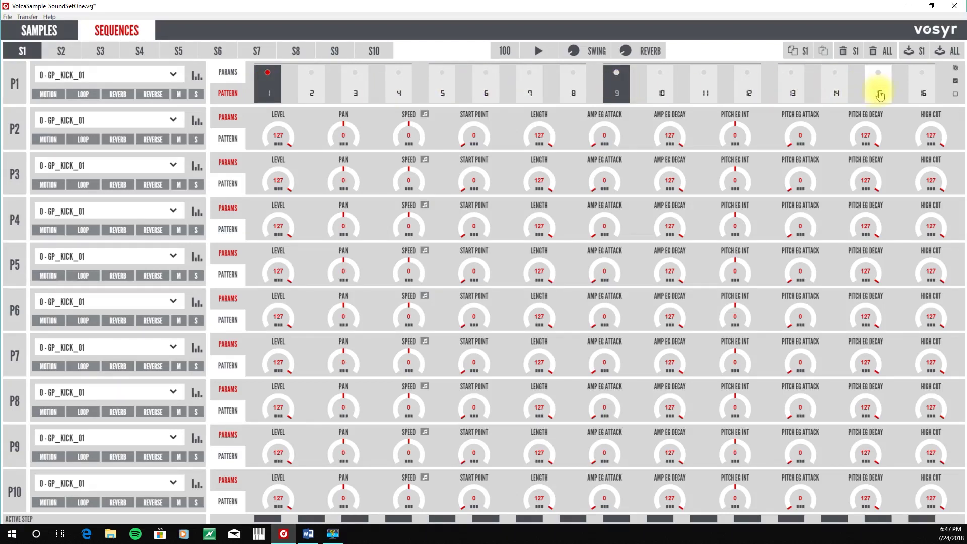
pyautogui.click(879, 94)
pyautogui.press('space')
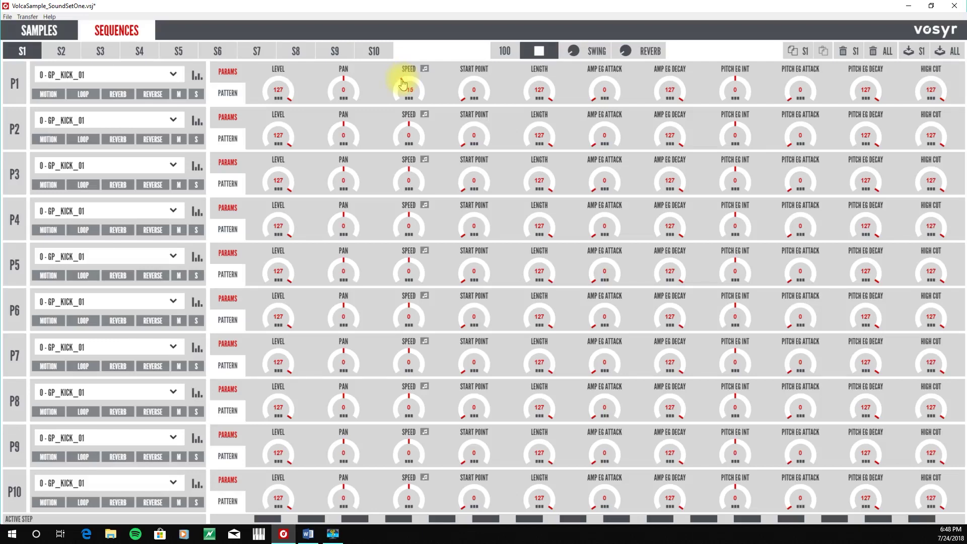
pyautogui.moveTo(733, 82); pyautogui.dragTo(727, 87)
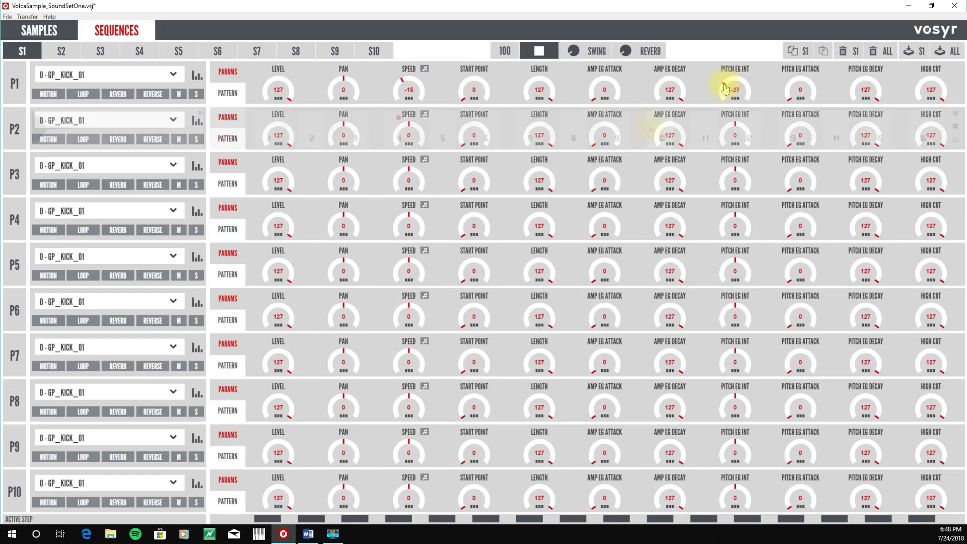
# - Enable step 12 for P2 and lower P2's pitch EG int to -14
pyautogui.click(706, 132)
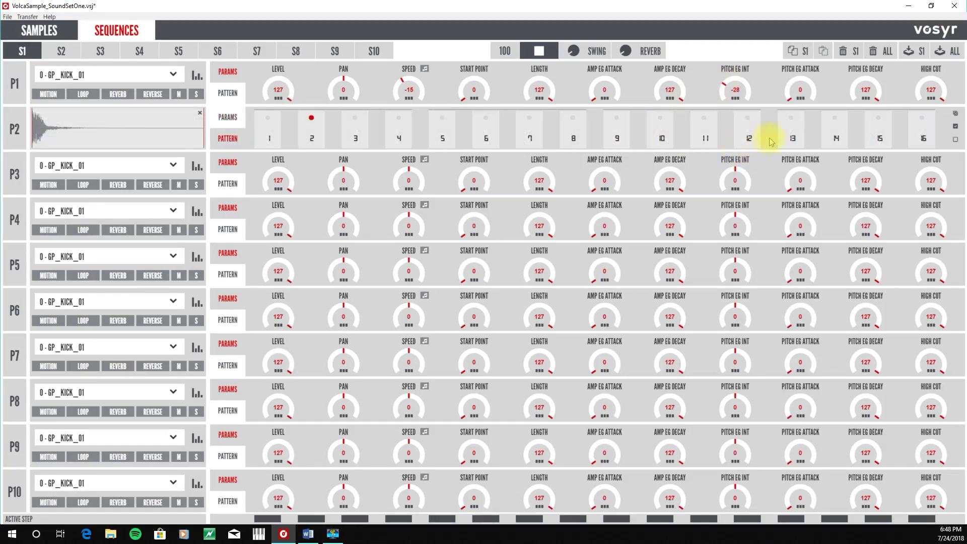
pyautogui.click(750, 142)
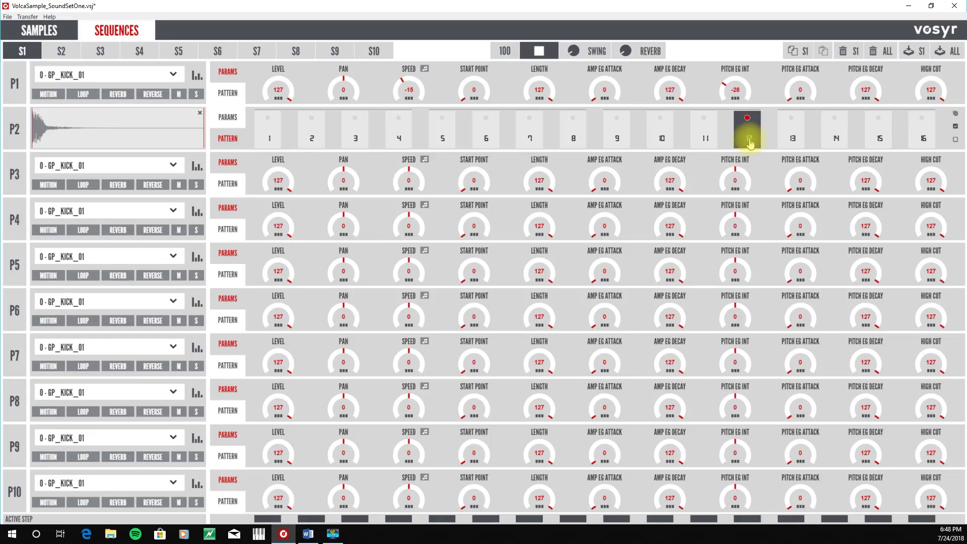
pyautogui.click(232, 117)
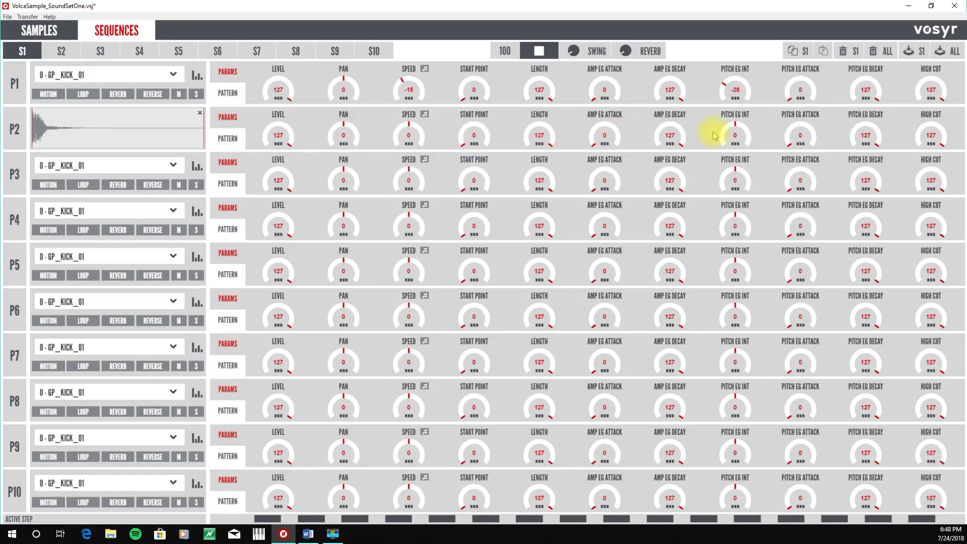
pyautogui.moveTo(735, 129); pyautogui.dragTo(730, 130)
pyautogui.click(173, 165)
pyautogui.moveTo(182, 204); pyautogui.dragTo(192, 287)
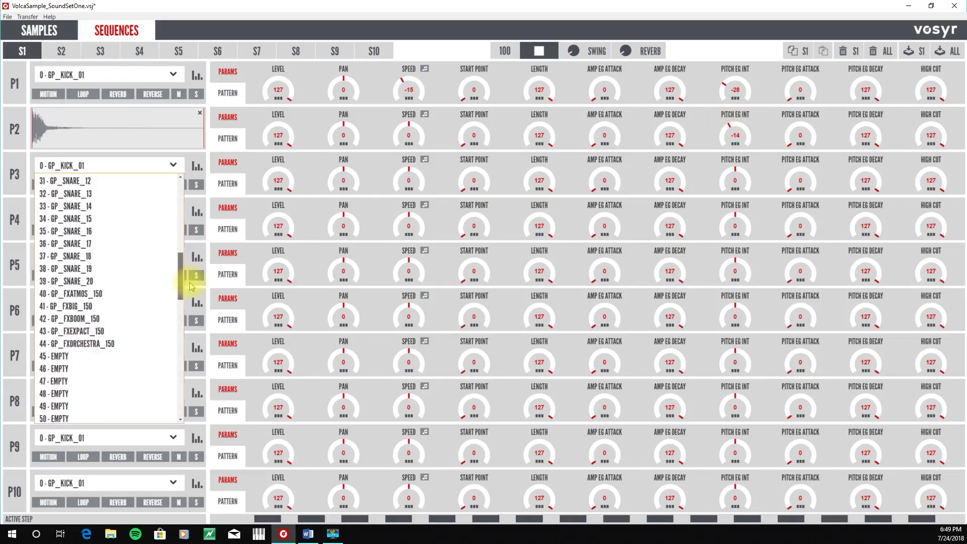
# - Give P3 sample 42 - GP_FXBOOM_150, trigger it on step 4, and stop playback
pyautogui.click(126, 321)
pyautogui.click(228, 184)
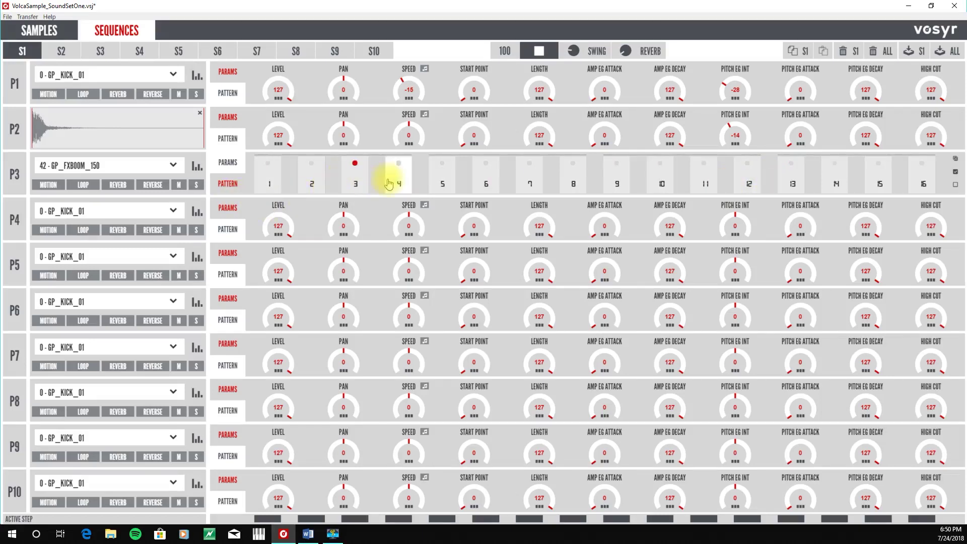
pyautogui.click(407, 182)
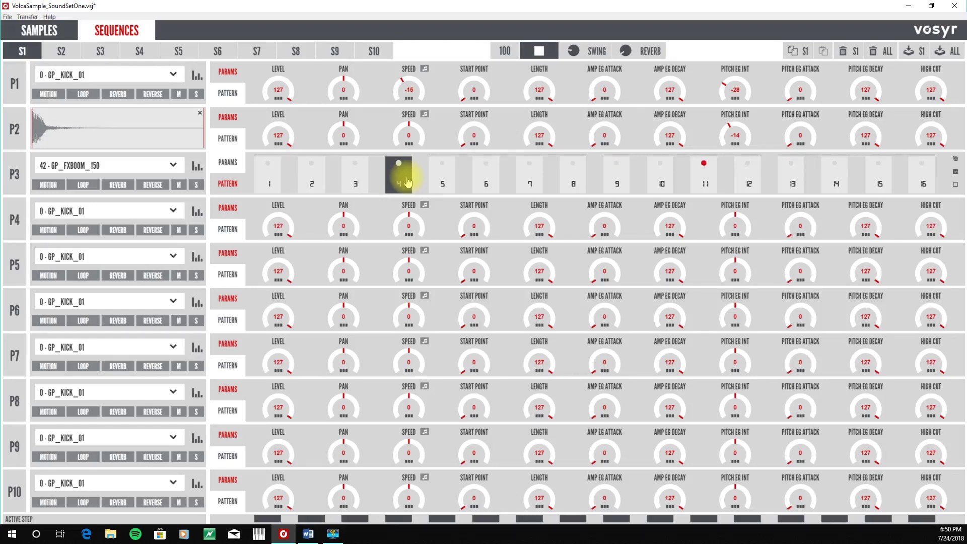
pyautogui.click(539, 50)
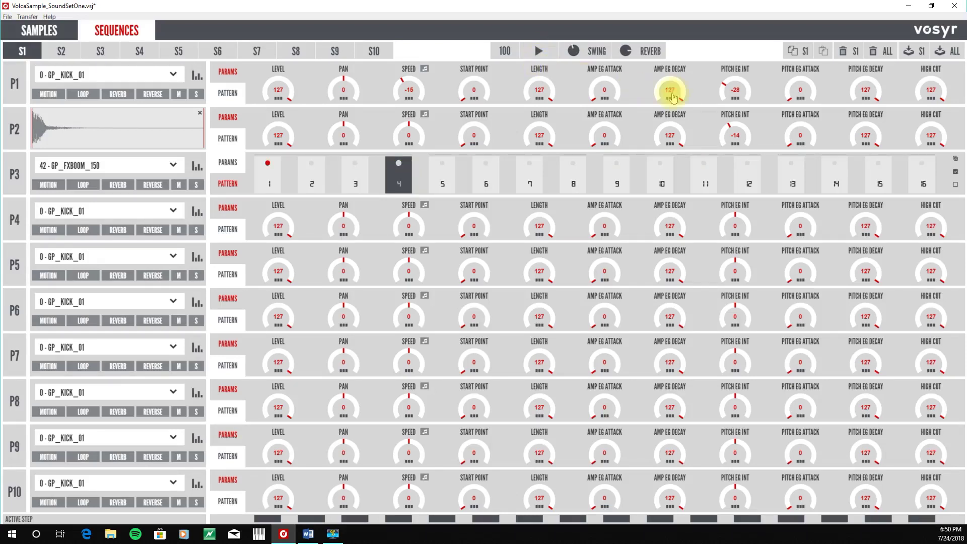
# - Start transferring sequence S1 to the Volca Sample from the download S1 dialog
pyautogui.click(913, 51)
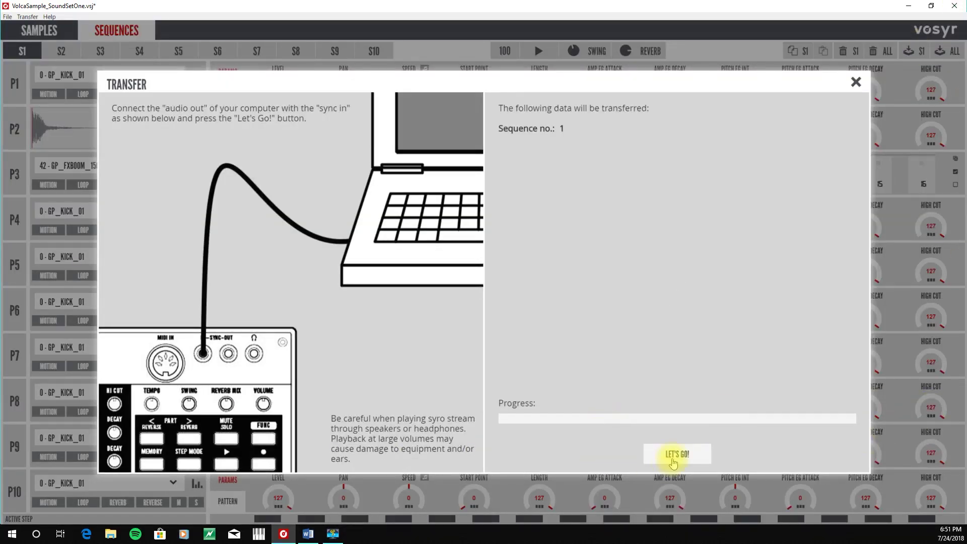
pyautogui.click(673, 459)
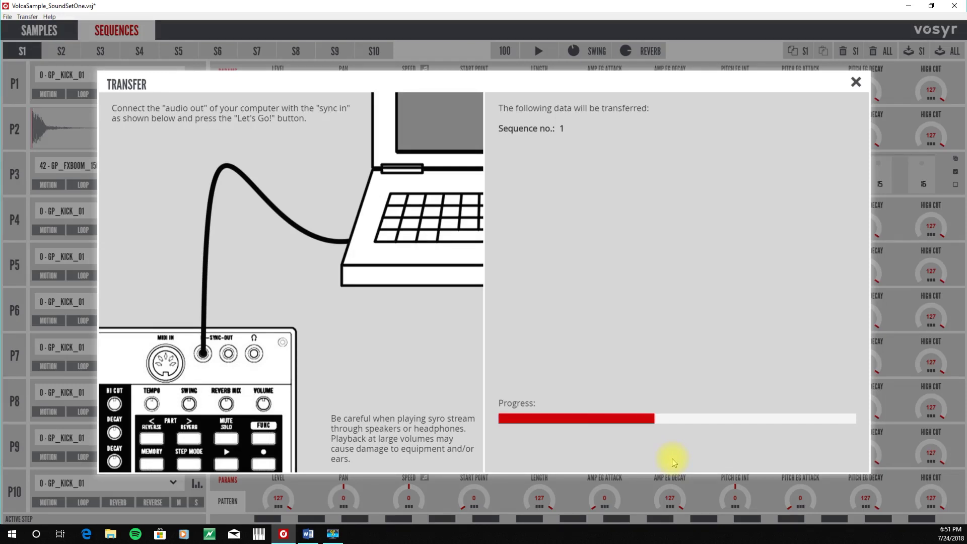